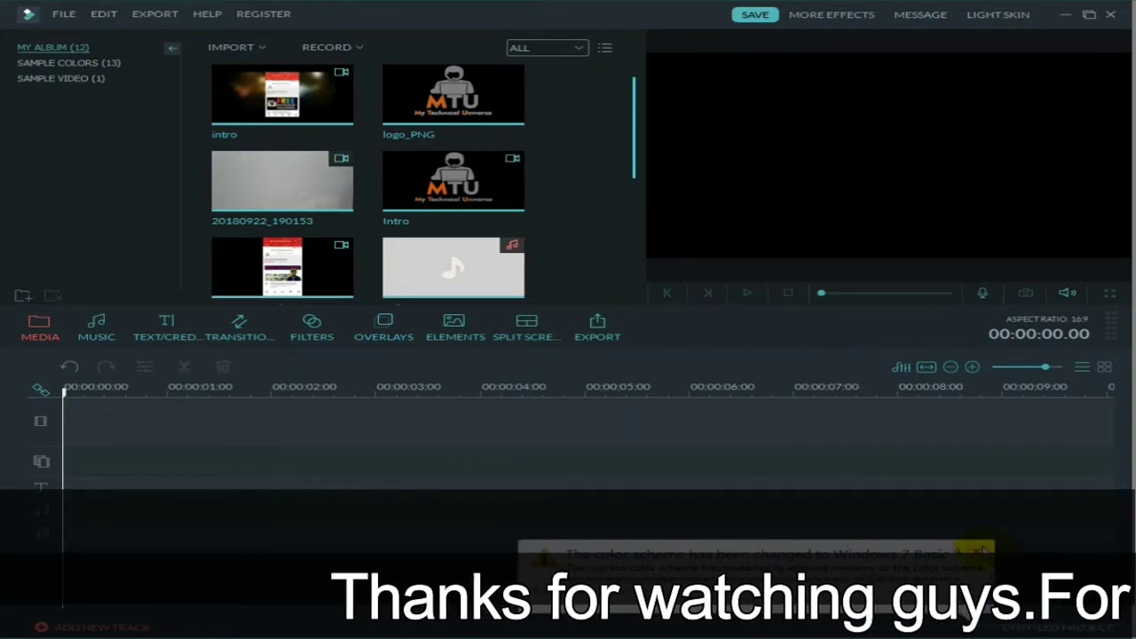
# Step: Preview the videoplayback green-screen clip from the My Album media library
pyautogui.moveTo(636, 148); pyautogui.dragTo(497, 272)
pyautogui.doubleClick(494, 193)
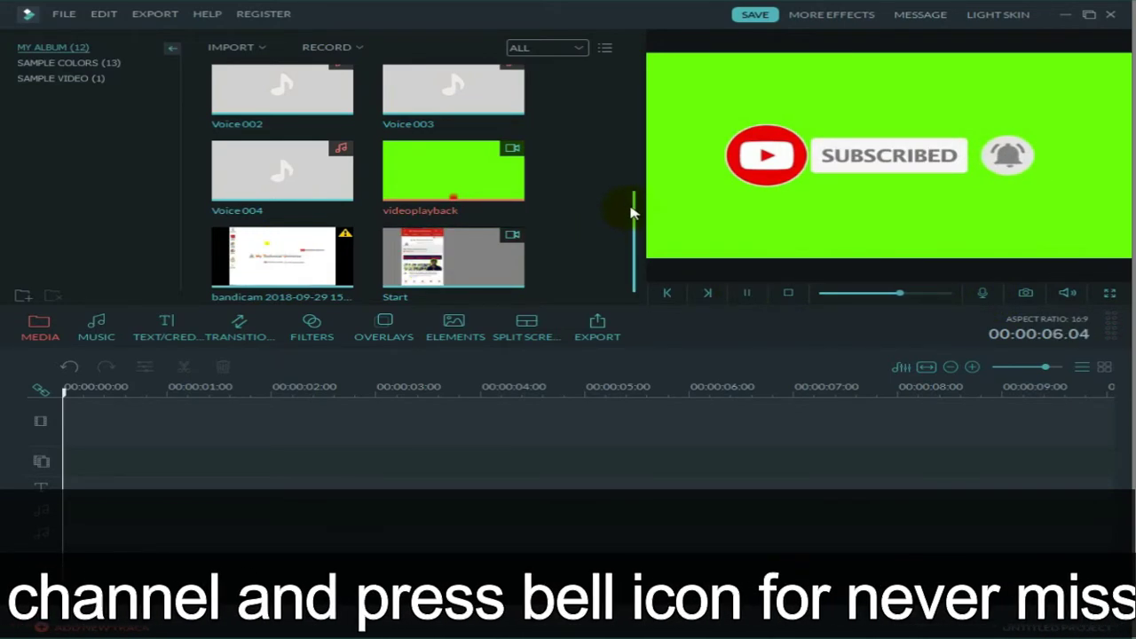
pyautogui.moveTo(633, 203); pyautogui.dragTo(633, 112)
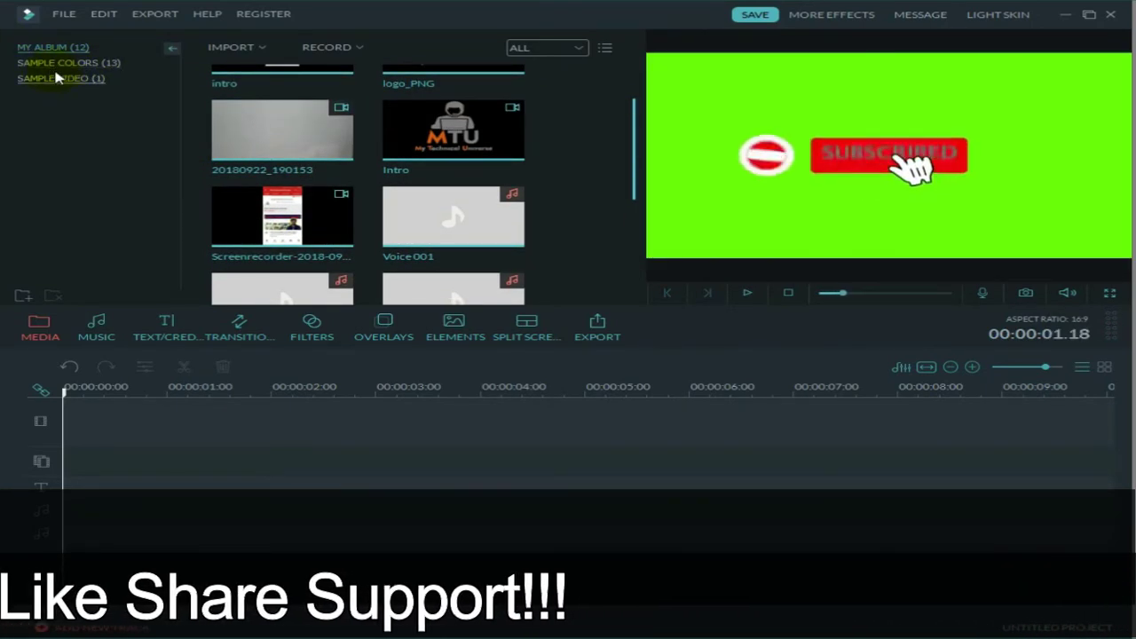
pyautogui.click(593, 220)
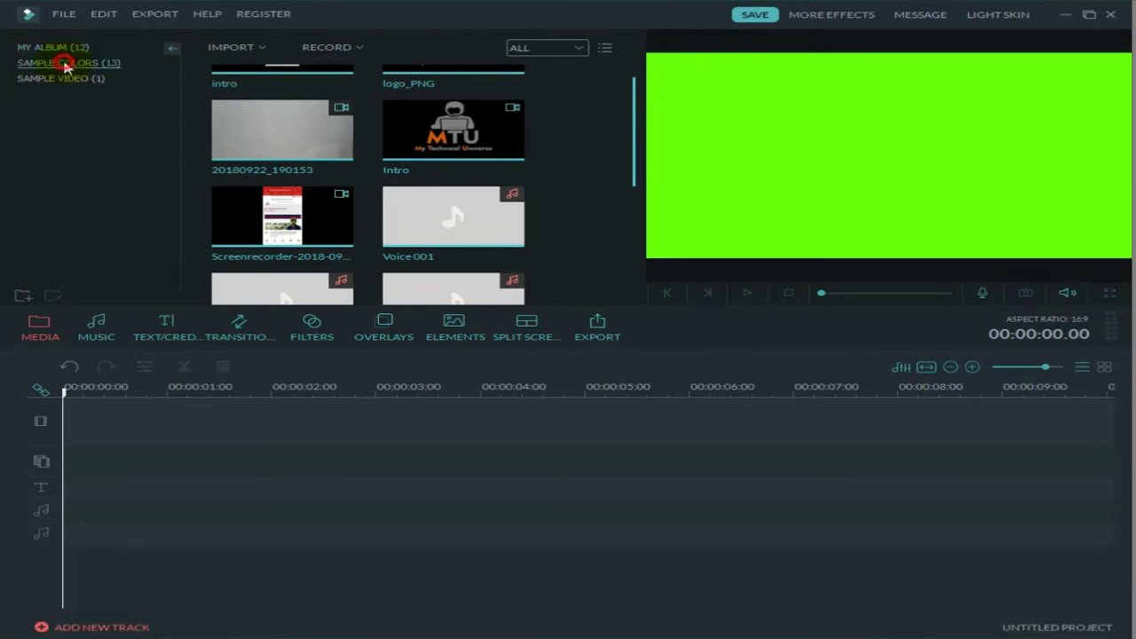
# Step: Add the Gradient2 sample color to the start of the main video track as the background
pyautogui.click(65, 64)
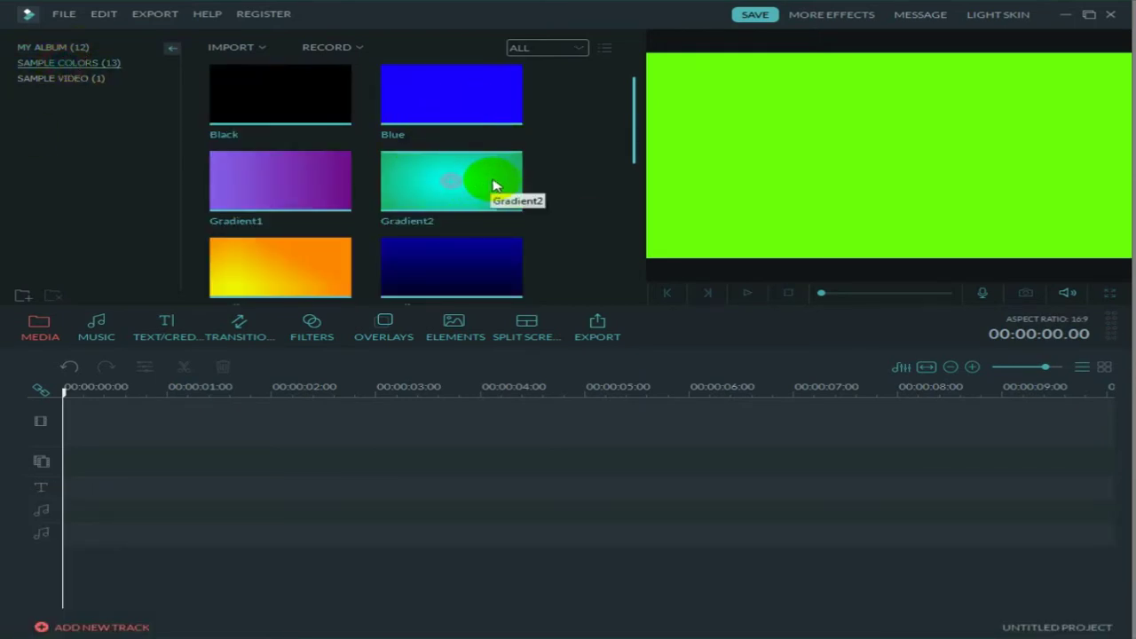
pyautogui.click(493, 188)
pyautogui.click(453, 181)
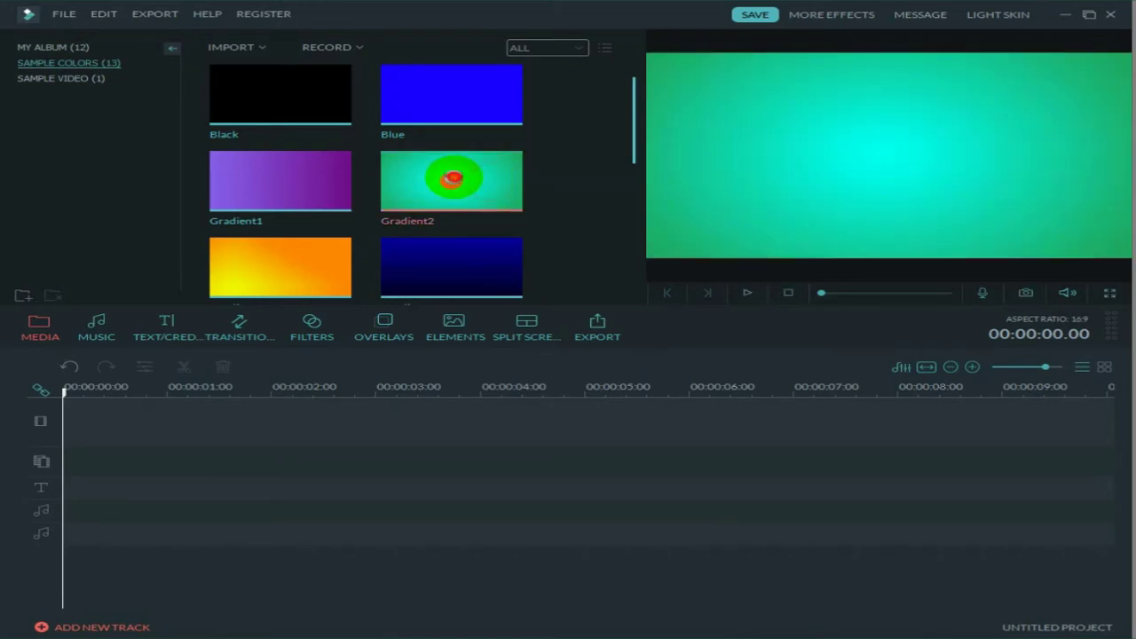
pyautogui.click(240, 500)
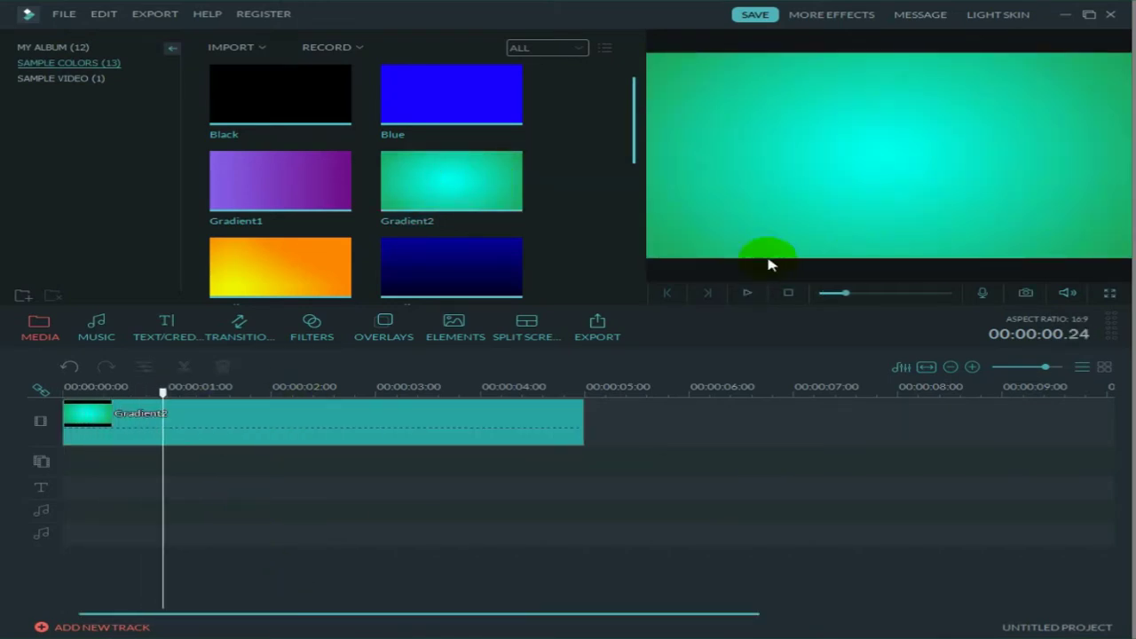
pyautogui.click(786, 291)
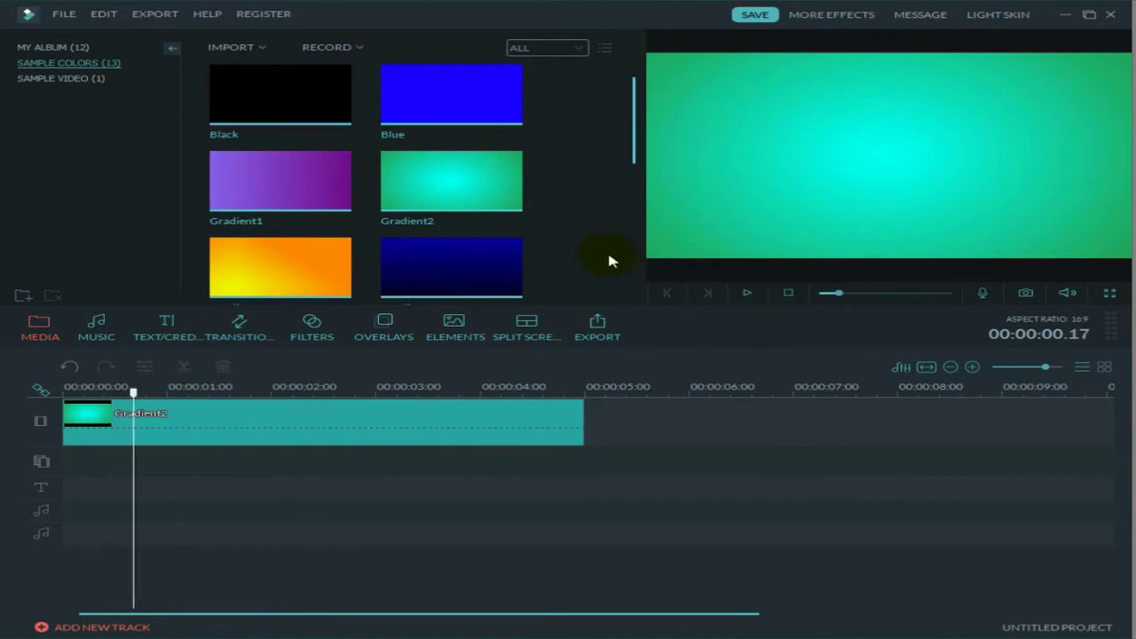
# Step: Place the videoplayback clip from My Album on the overlay track beneath Gradient2, starting at 00:00:00.00
pyautogui.click(52, 47)
pyautogui.moveTo(645, 141); pyautogui.dragTo(609, 249)
pyautogui.click(501, 202)
pyautogui.moveTo(506, 203); pyautogui.dragTo(89, 459)
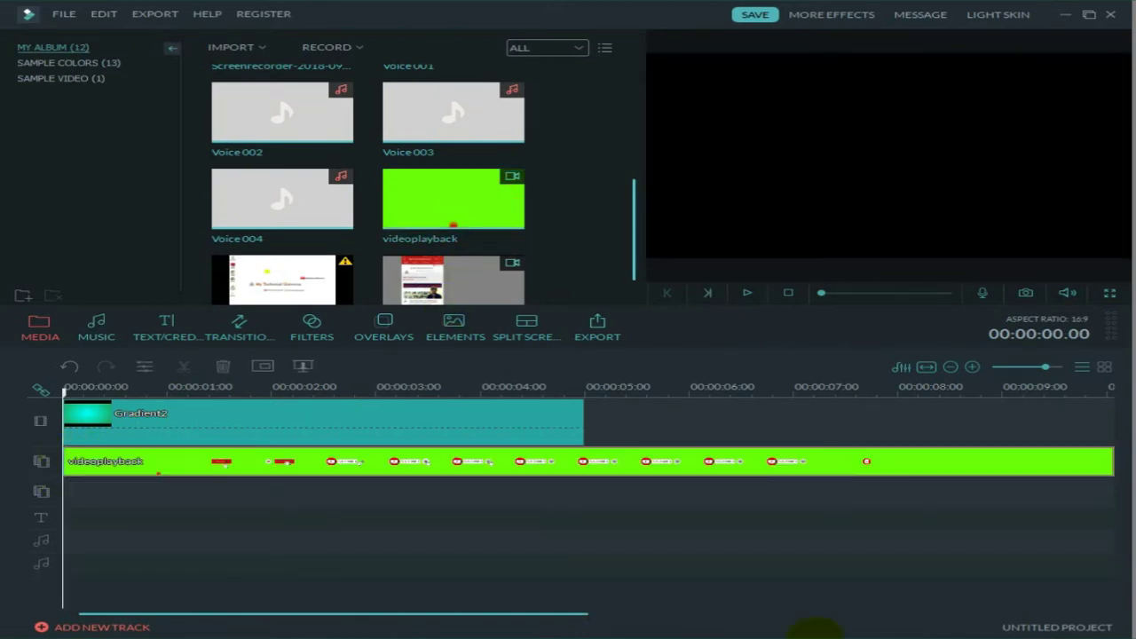
pyautogui.moveTo(1026, 369); pyautogui.dragTo(1041, 370)
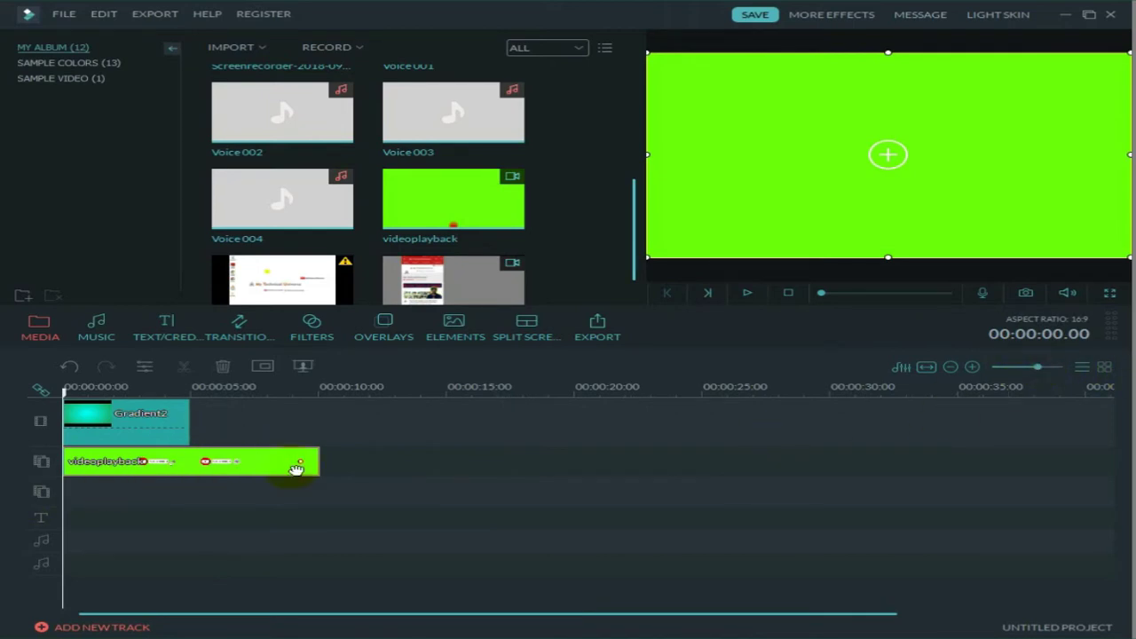
# Step: Extend the Gradient2 clip to end with the videoplayback clip, and return the playhead to the start
pyautogui.click(180, 423)
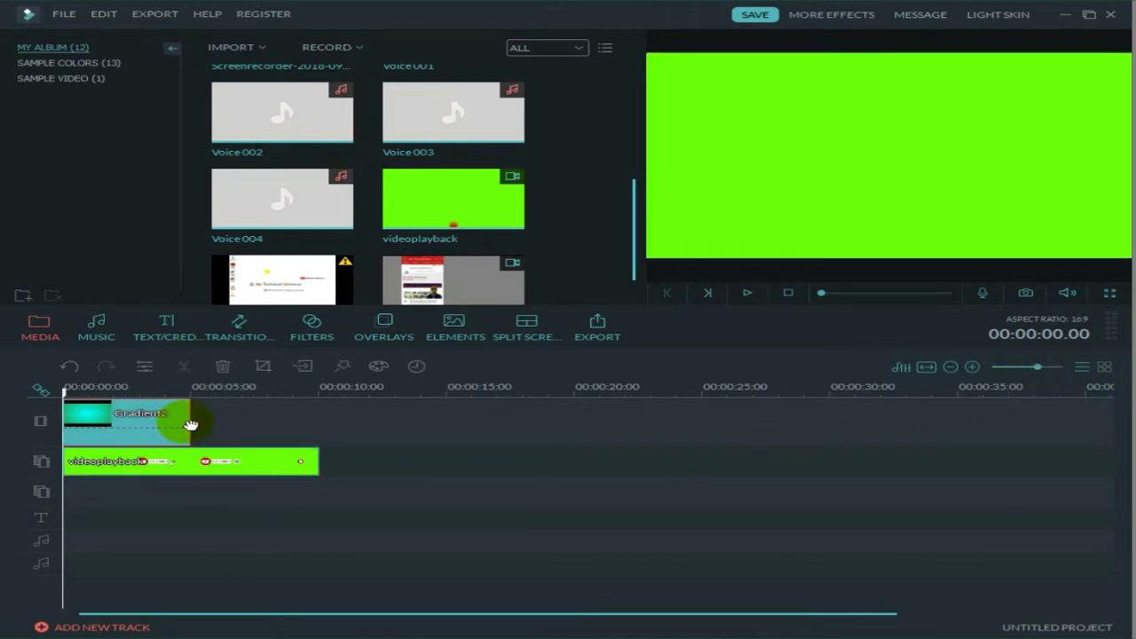
pyautogui.moveTo(187, 422); pyautogui.dragTo(73, 420)
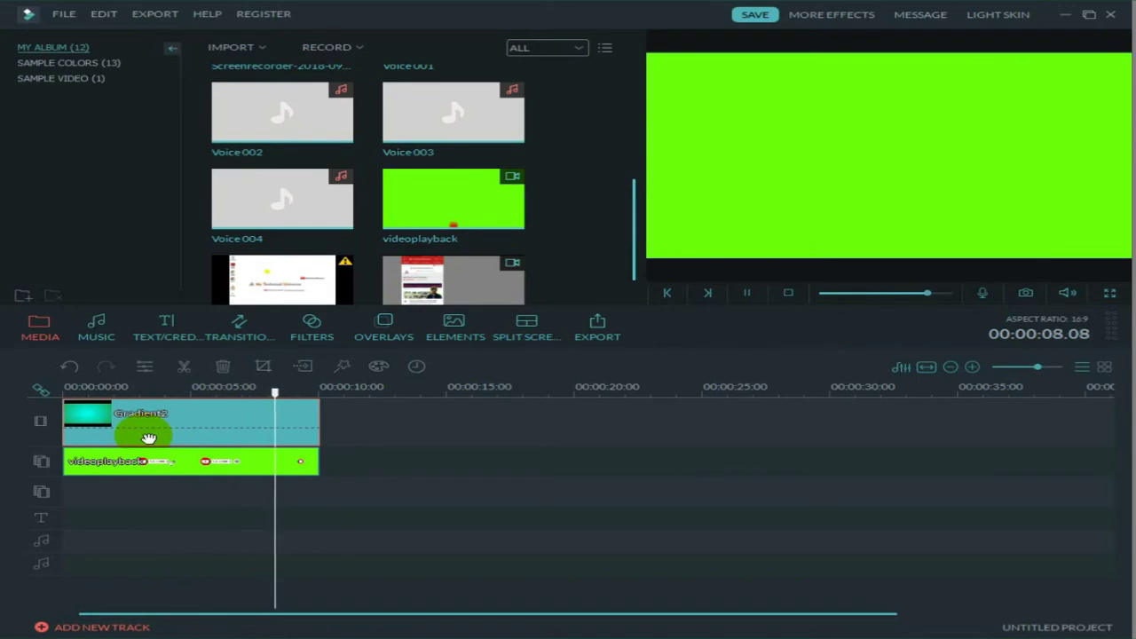
pyautogui.click(710, 520)
pyautogui.moveTo(298, 393); pyautogui.dragTo(36, 414)
pyautogui.click(788, 292)
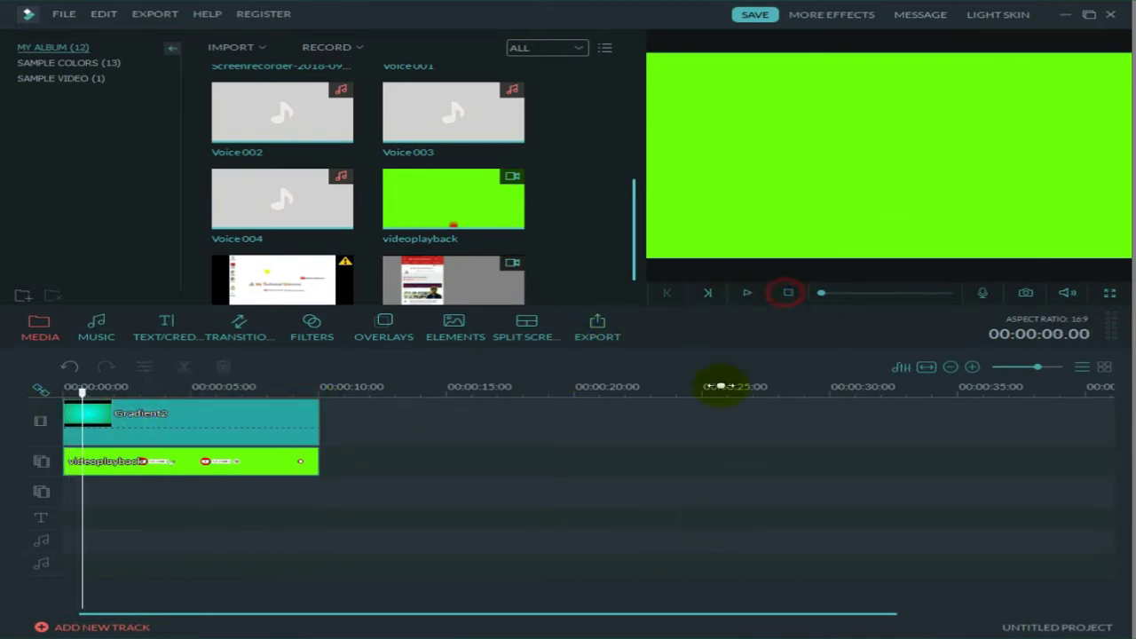
# Step: Apply the Chroma Key green screen effect to the videoplayback clip, making its green parts transparent
pyautogui.click(173, 465)
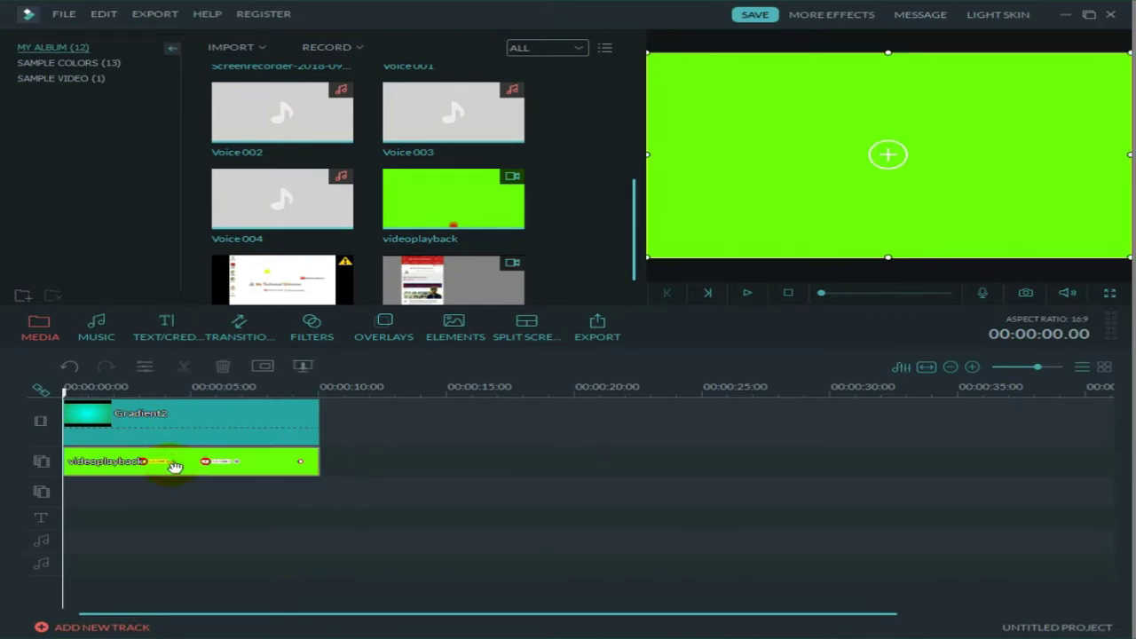
pyautogui.rightClick(174, 467)
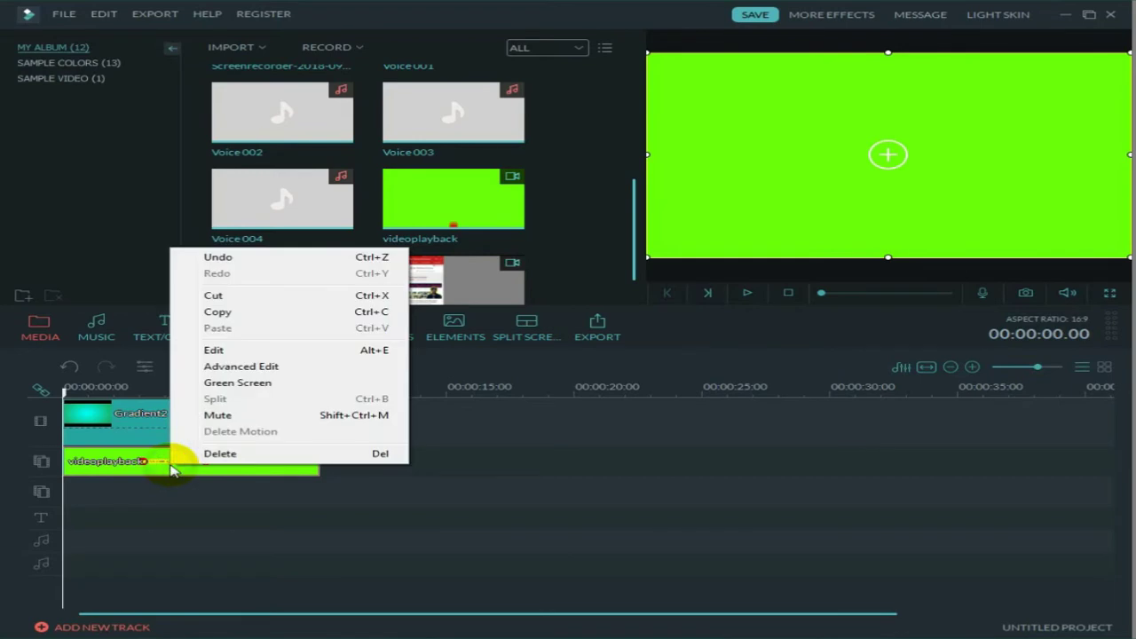
pyautogui.click(268, 385)
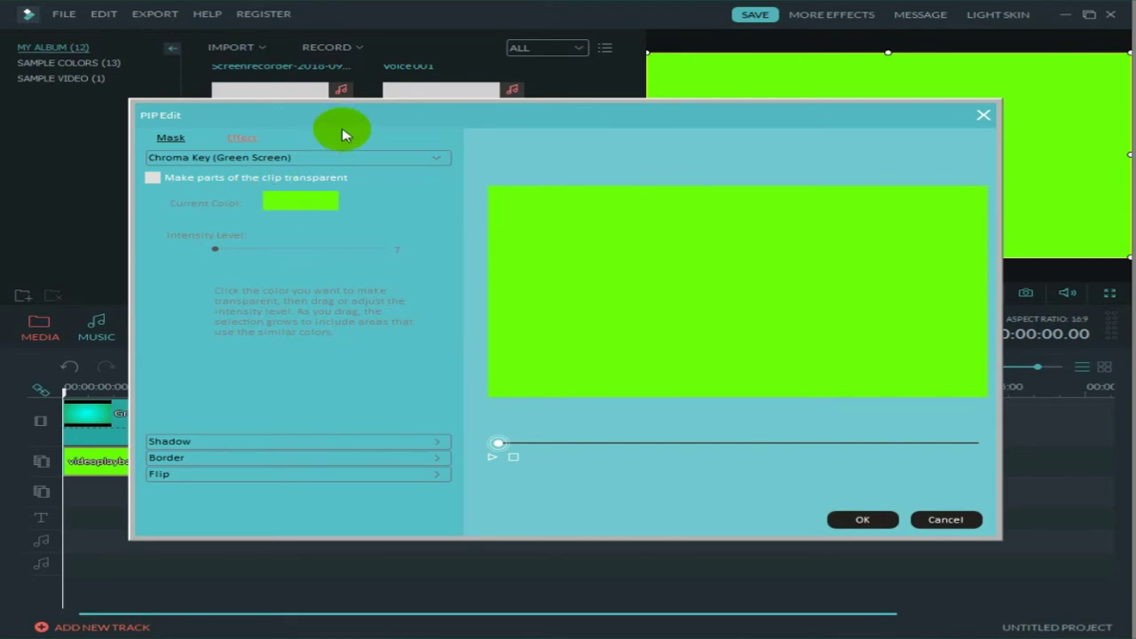
pyautogui.moveTo(331, 115); pyautogui.dragTo(369, 89)
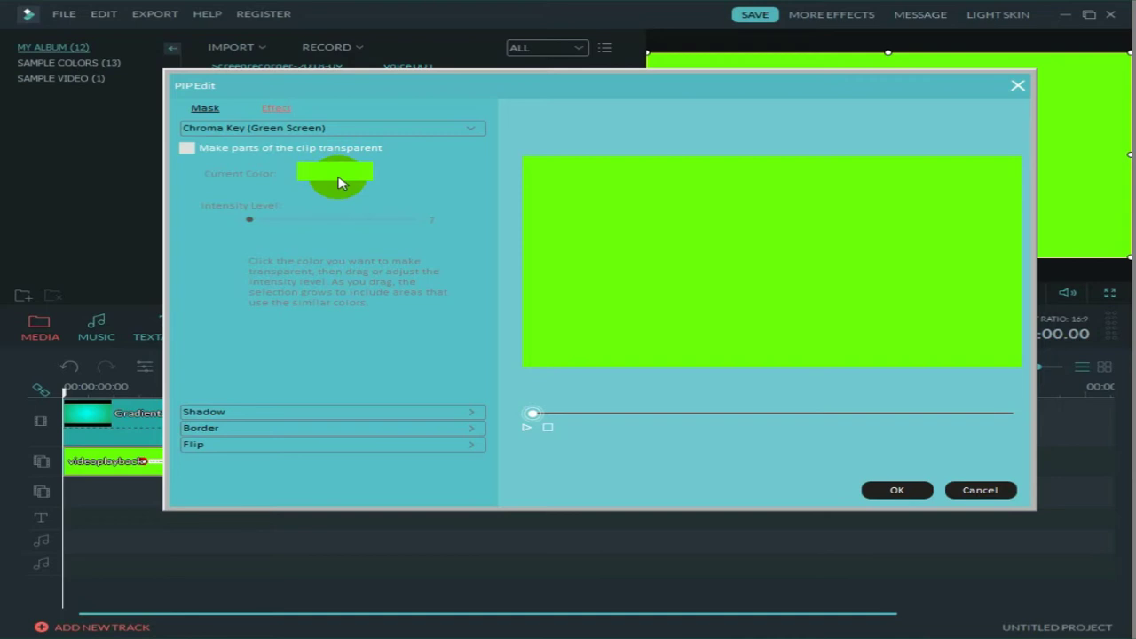
pyautogui.click(187, 149)
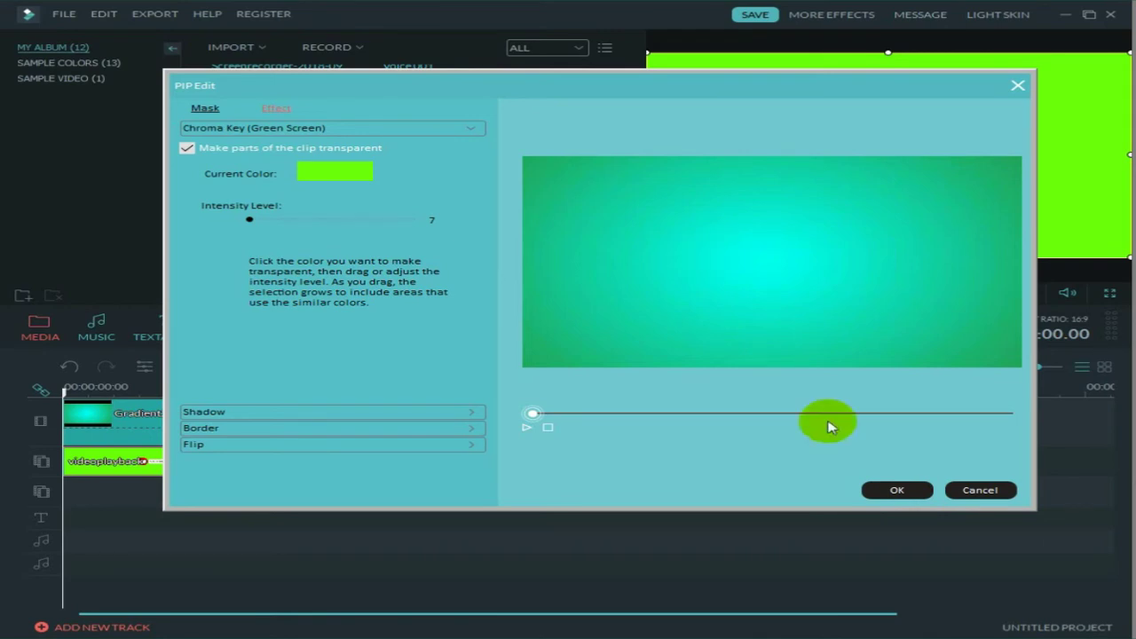
pyautogui.click(894, 490)
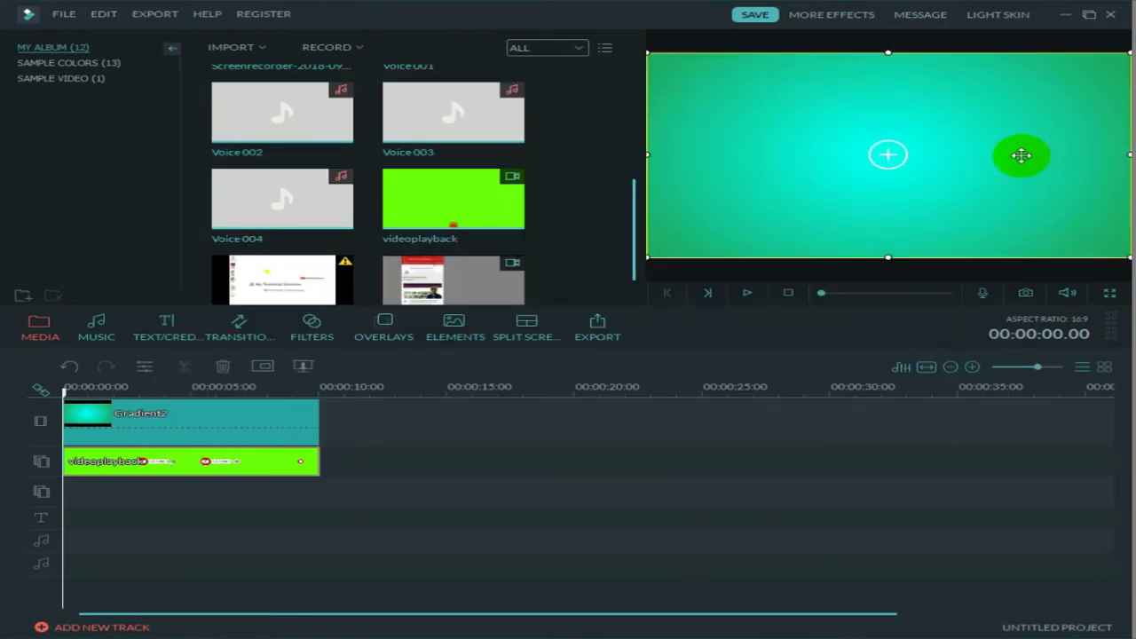
# Step: Play back the timeline to check the keyed subscribe animation over the gradient, and open the overlay clip's motion settings
pyautogui.click(746, 293)
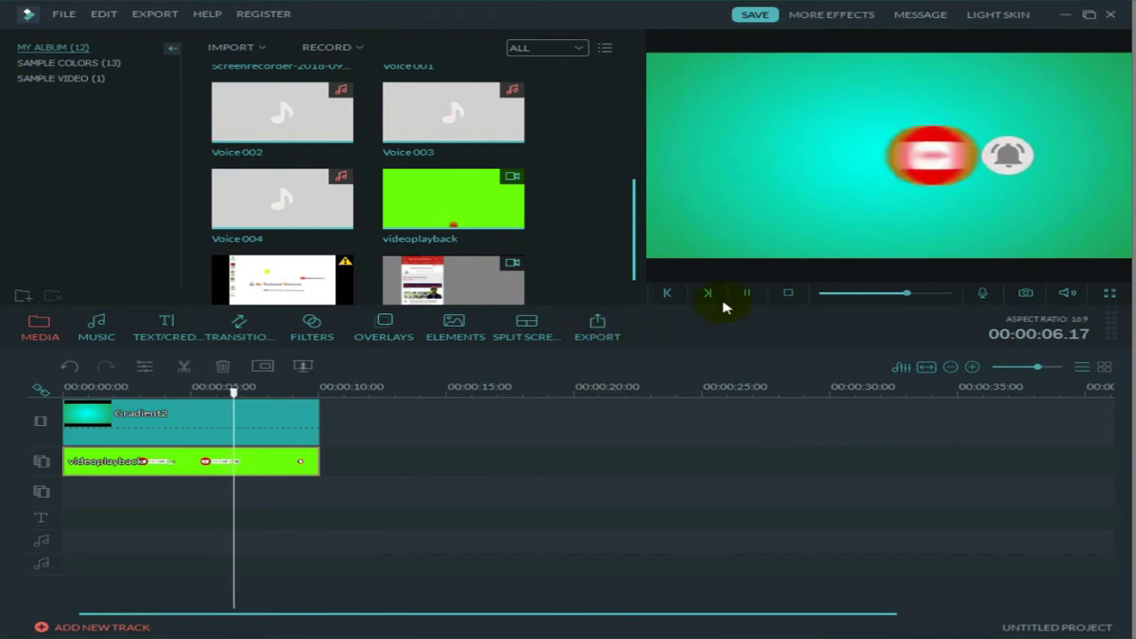
pyautogui.doubleClick(178, 470)
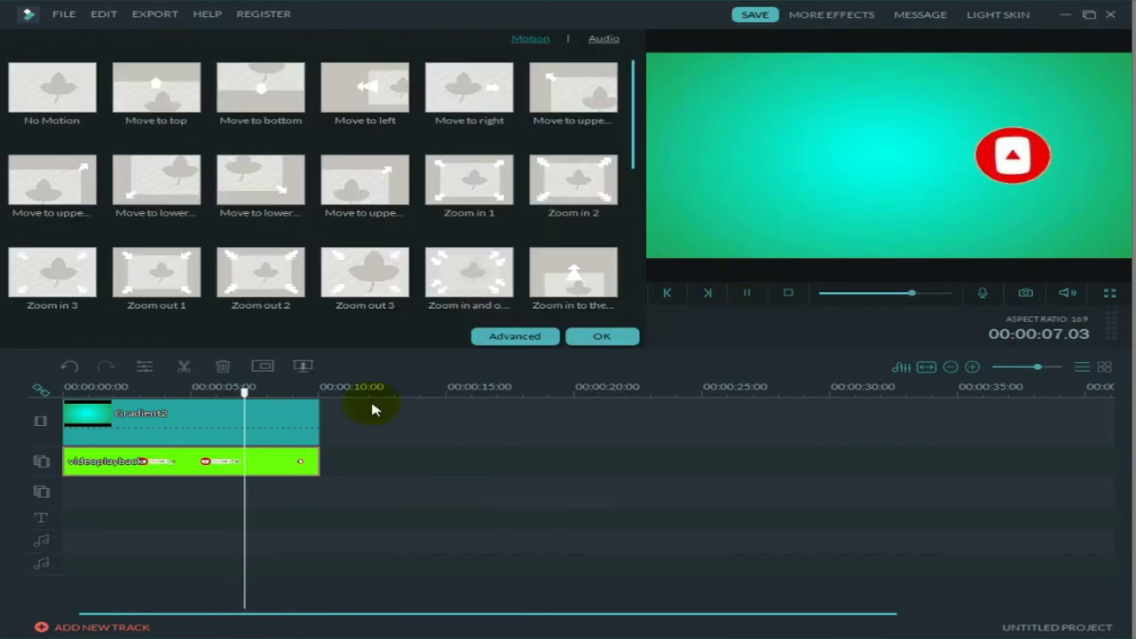
pyautogui.click(788, 294)
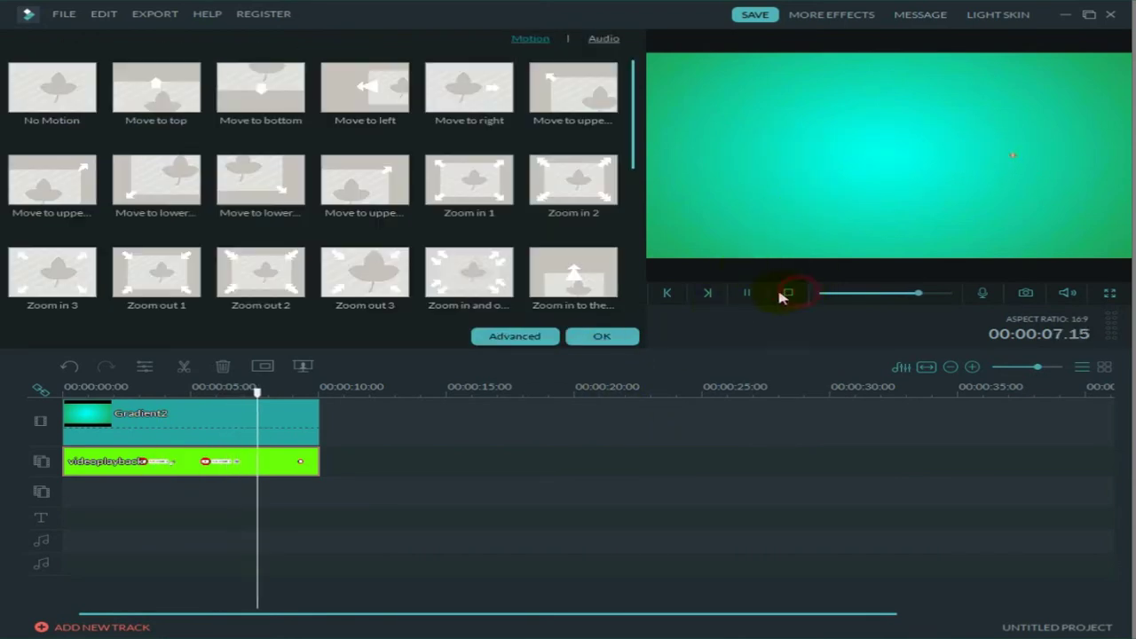
# Step: Shrink the videoplayback overlay to about two thirds of the frame width and shift it toward the frame's lower right
pyautogui.click(274, 462)
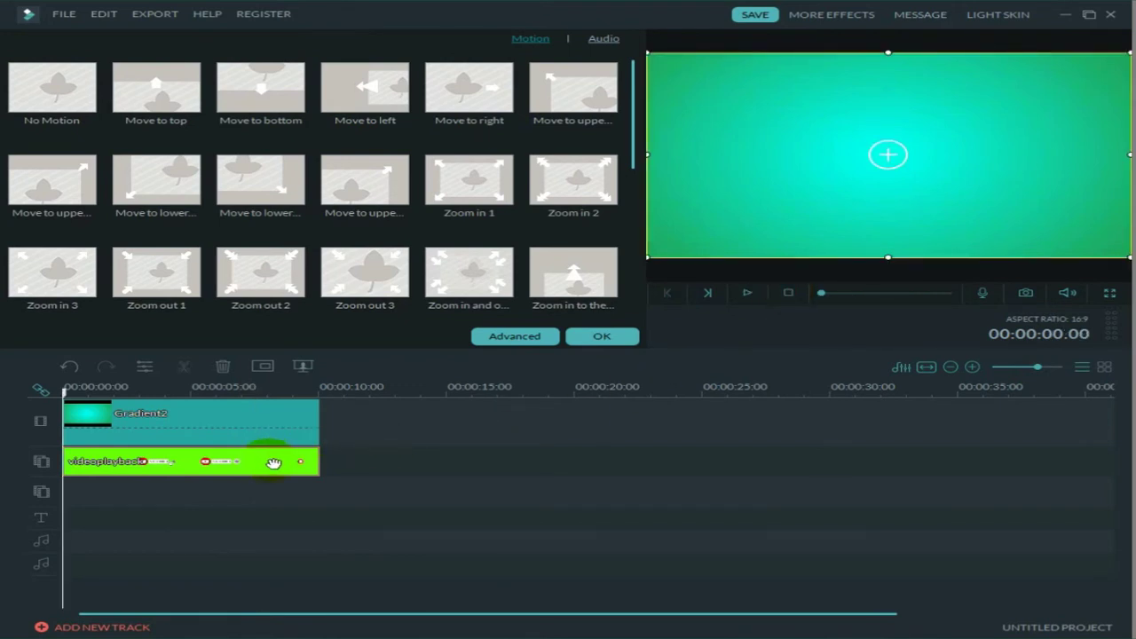
pyautogui.click(656, 249)
pyautogui.moveTo(645, 256); pyautogui.dragTo(851, 182)
pyautogui.moveTo(871, 100); pyautogui.dragTo(852, 183)
# Step: Go to about 3 seconds, move the visible subscribe animation into the frame's upper-left corner, and confirm the clip settings
pyautogui.click(145, 391)
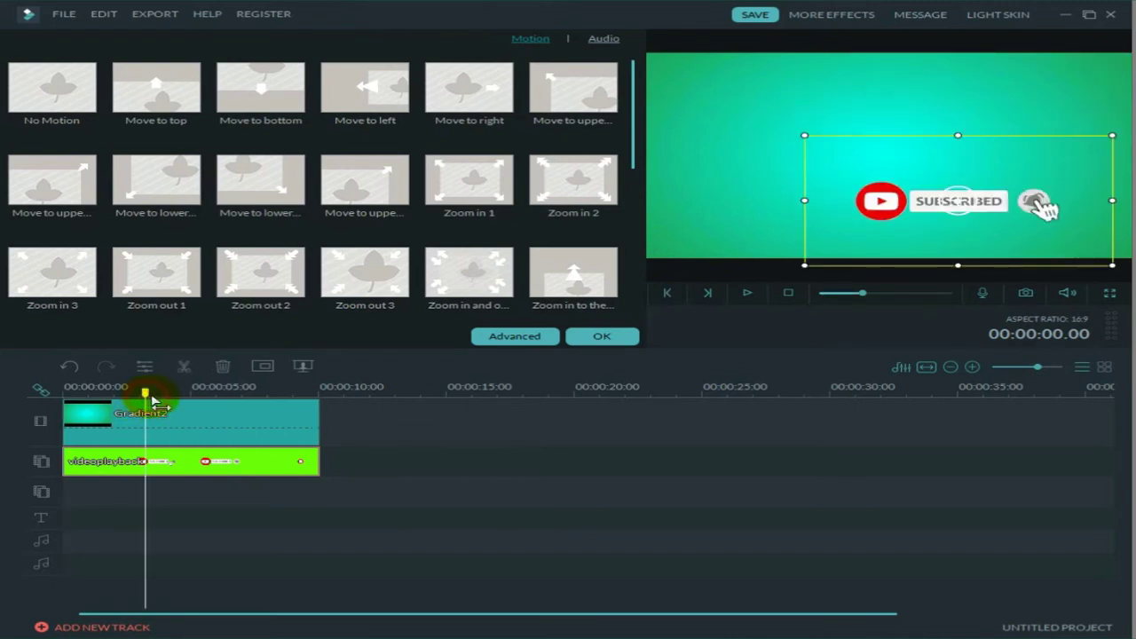
pyautogui.moveTo(986, 263); pyautogui.dragTo(793, 75)
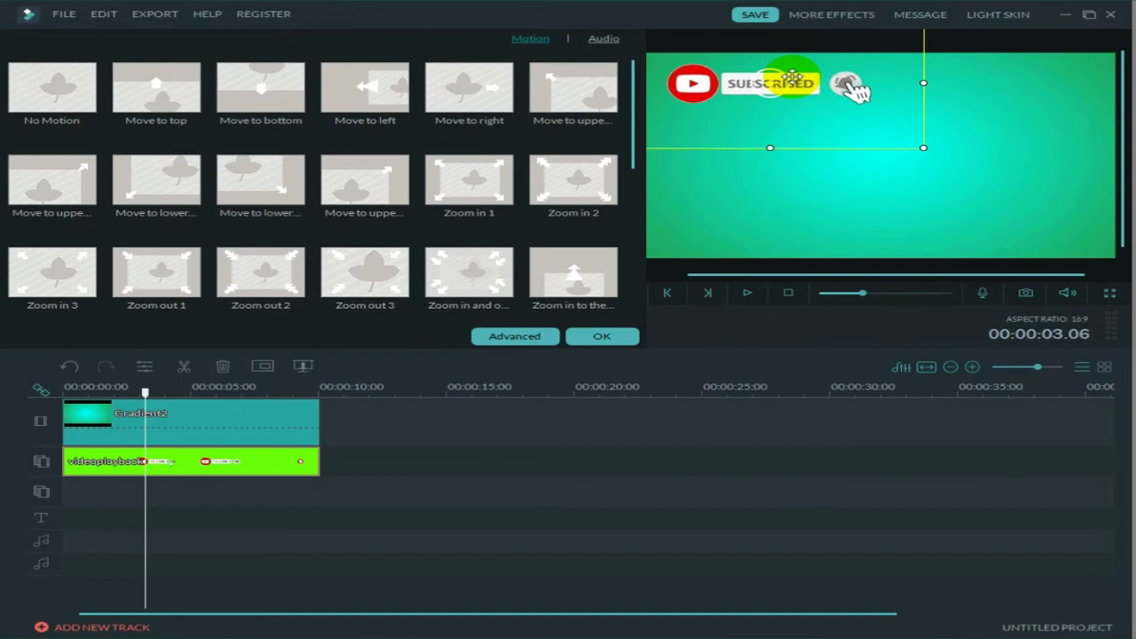
pyautogui.moveTo(793, 78); pyautogui.dragTo(790, 78)
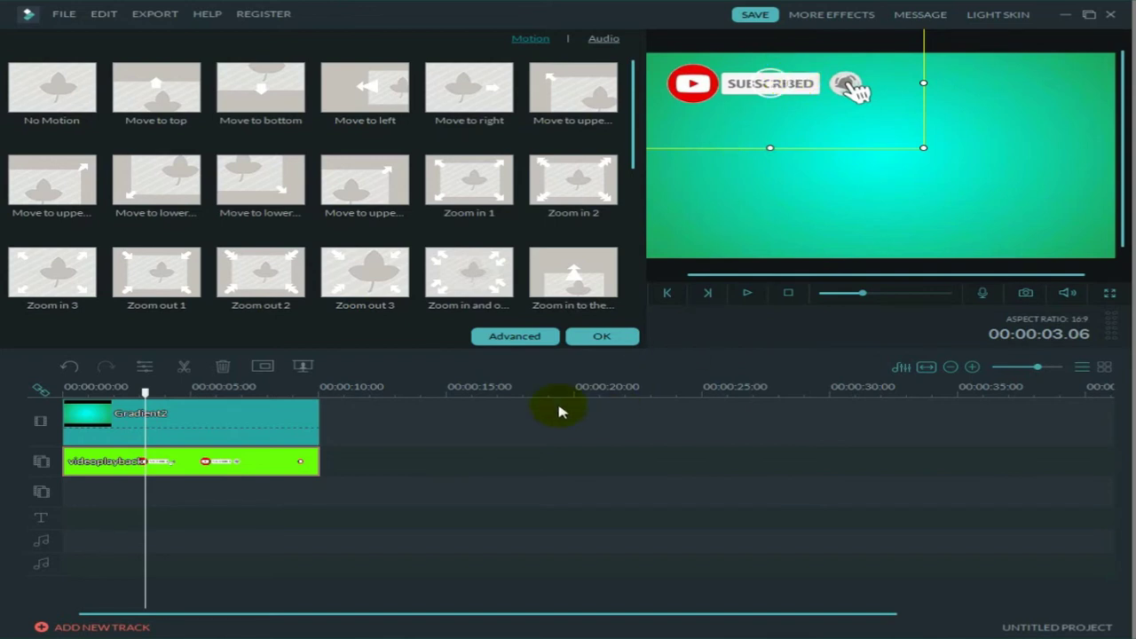
pyautogui.click(605, 335)
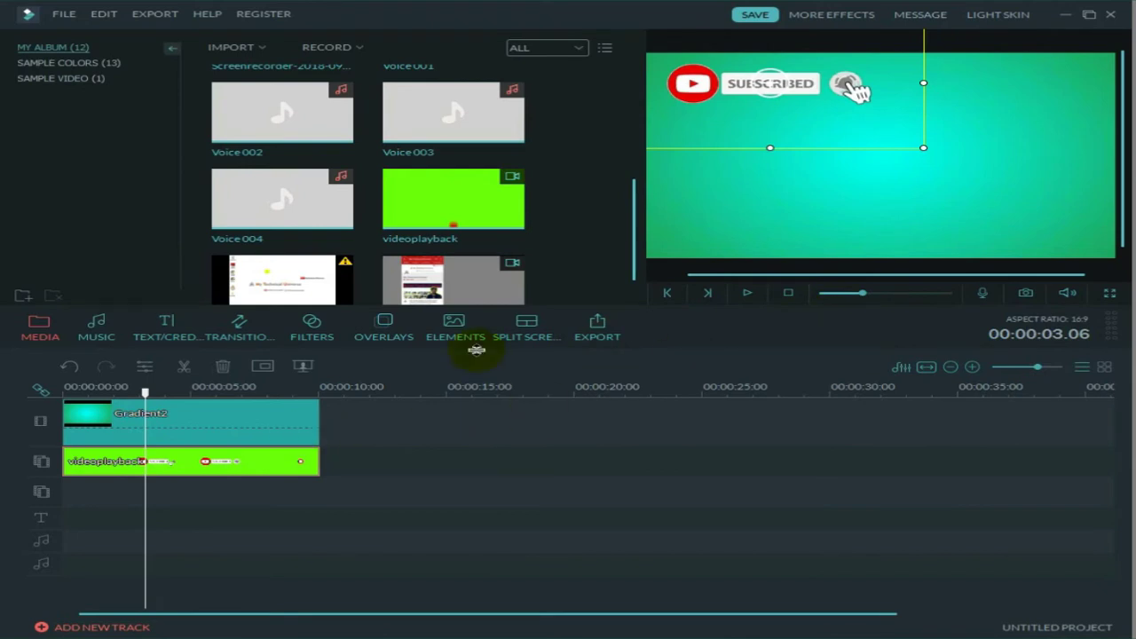
# Step: Play the timeline from the beginning to check the repositioned subscribe overlay
pyautogui.moveTo(149, 391); pyautogui.dragTo(64, 391)
pyautogui.click(747, 295)
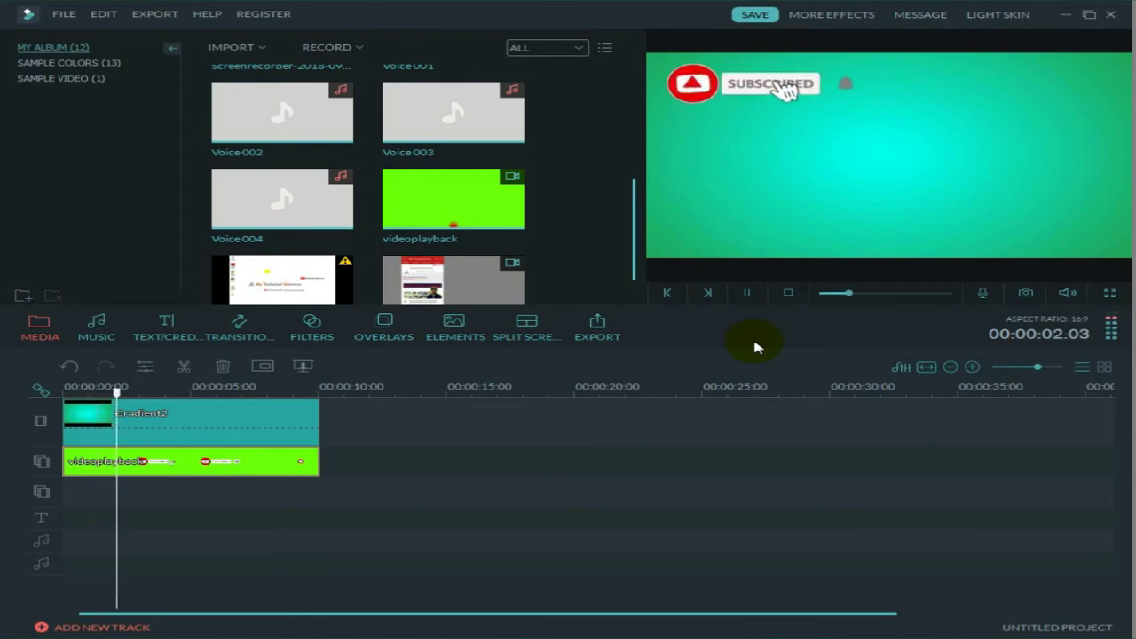
pyautogui.click(788, 292)
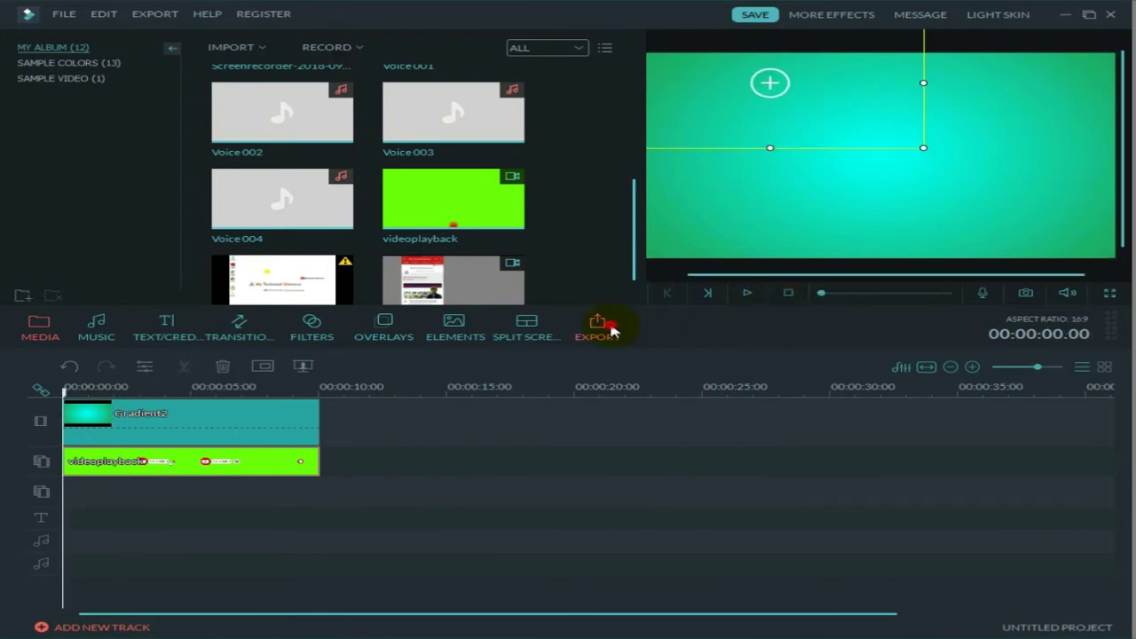
# Step: Export the project for iPhone under the name mail, and close the conversion window once rendering finishes
pyautogui.hotkey('ctrl', 'e')
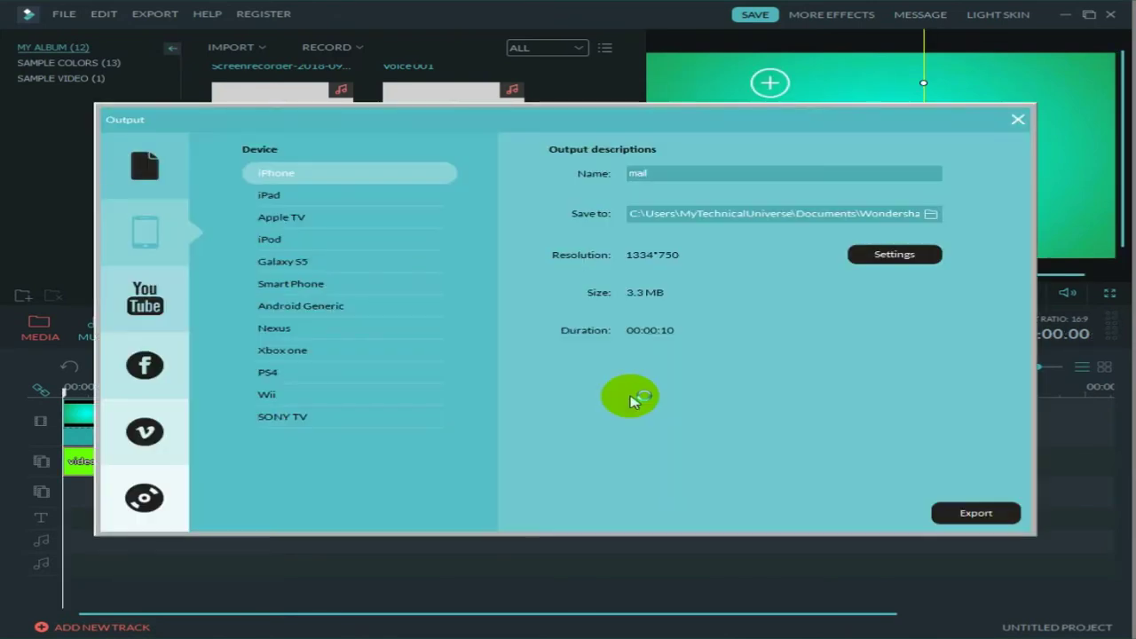
pyautogui.click(976, 515)
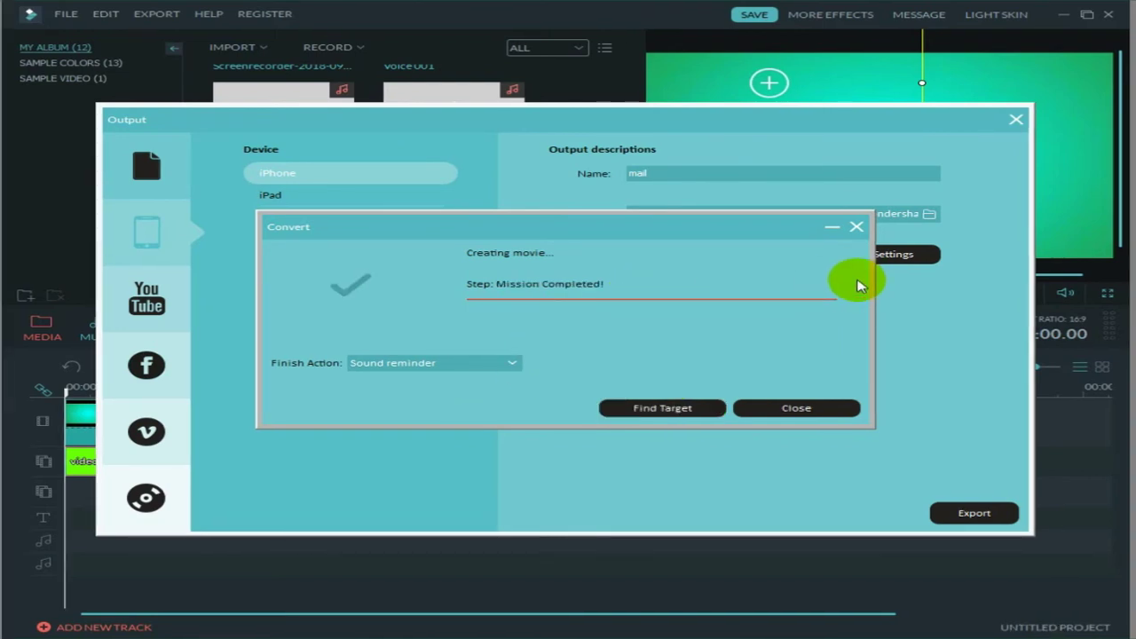
pyautogui.click(794, 406)
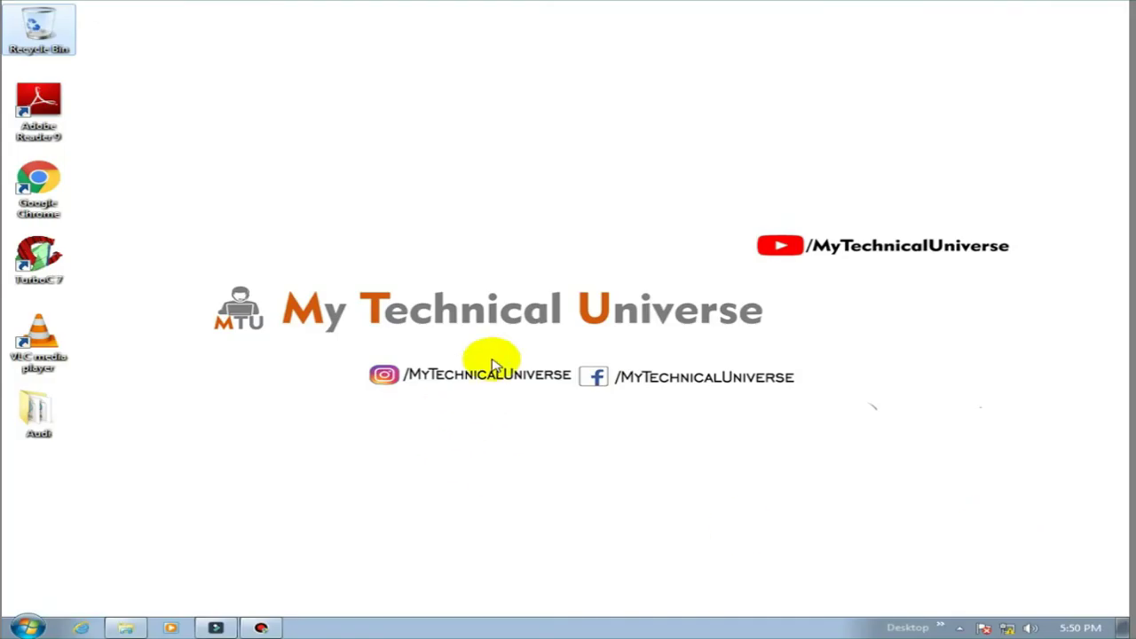
# Step: Refresh the desktop, and browse Local Disk (E:) and Local Disk (D:) in Windows Explorer
pyautogui.rightClick(524, 322)
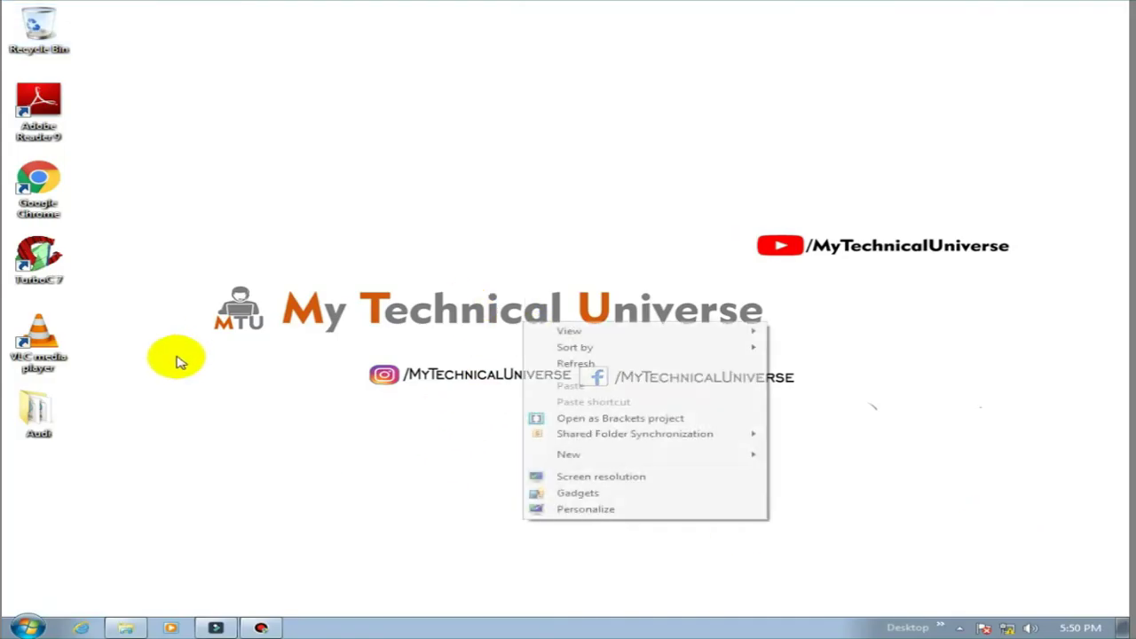
pyautogui.click(569, 361)
pyautogui.click(125, 624)
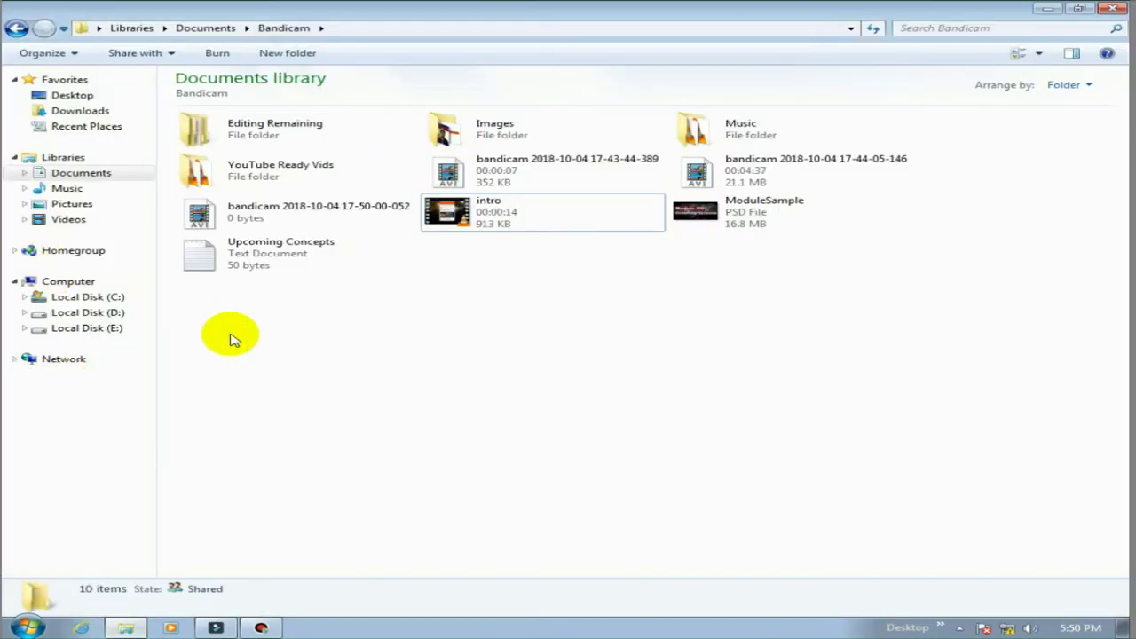
pyautogui.click(449, 375)
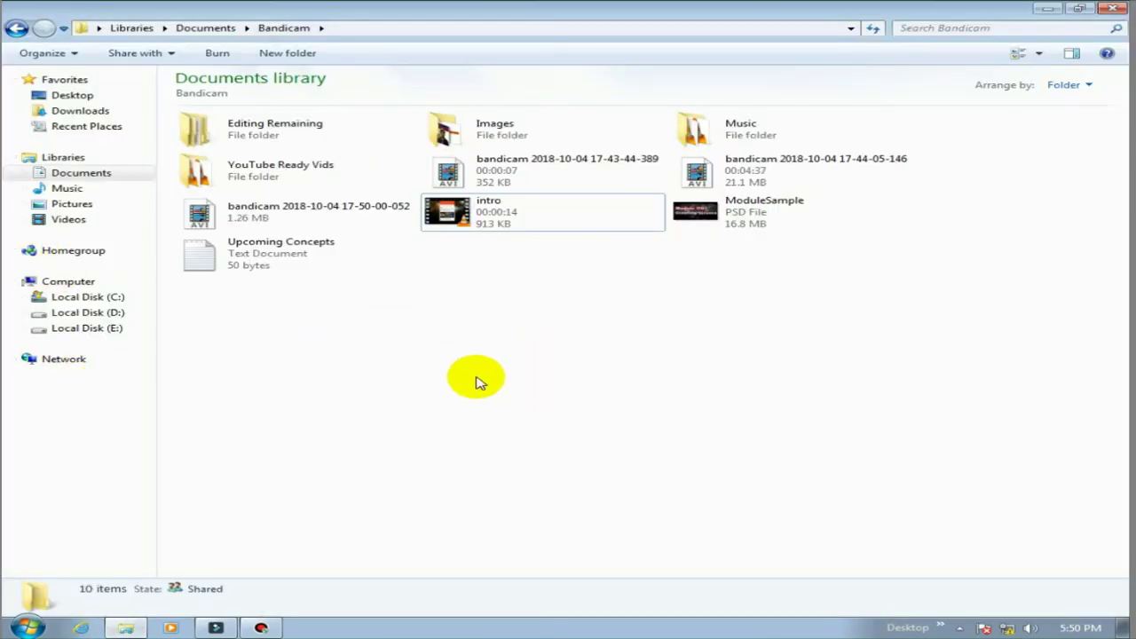
pyautogui.click(477, 379)
pyautogui.click(62, 327)
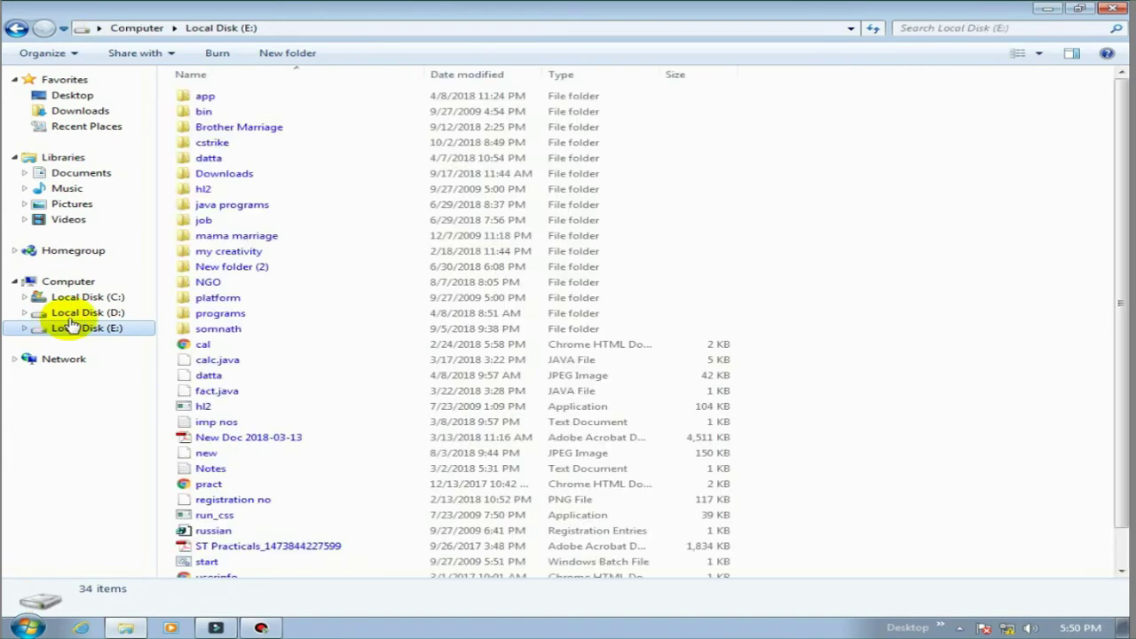
pyautogui.click(78, 312)
# Step: Open the Output folder inside Wondershare Filmora in the Documents library and play the exported mail1 video
pyautogui.click(81, 172)
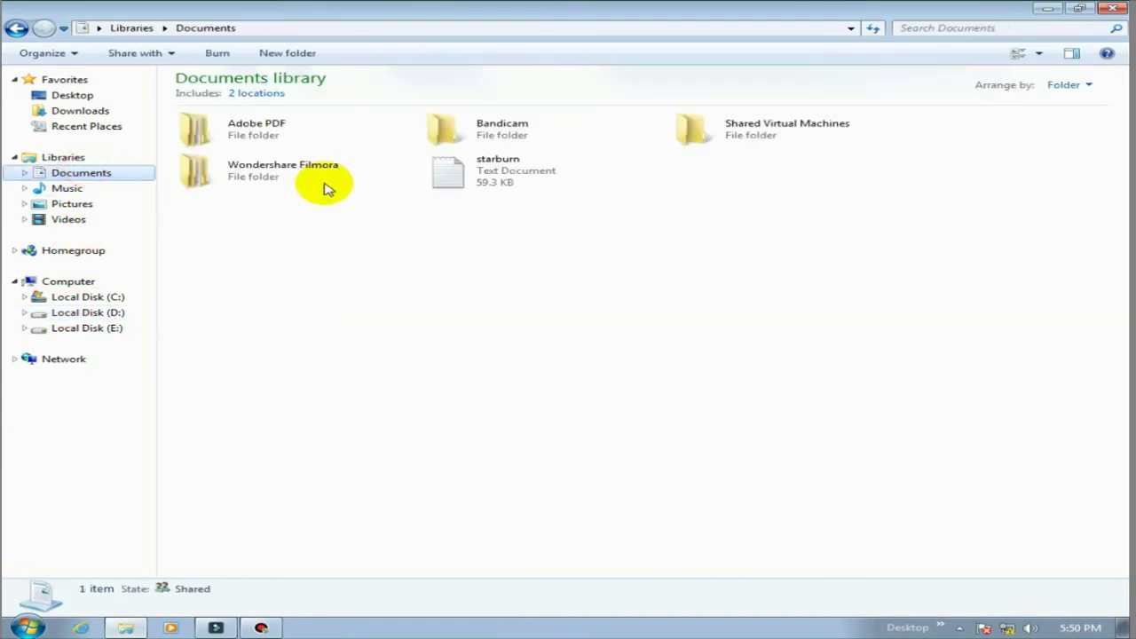
pyautogui.doubleClick(236, 176)
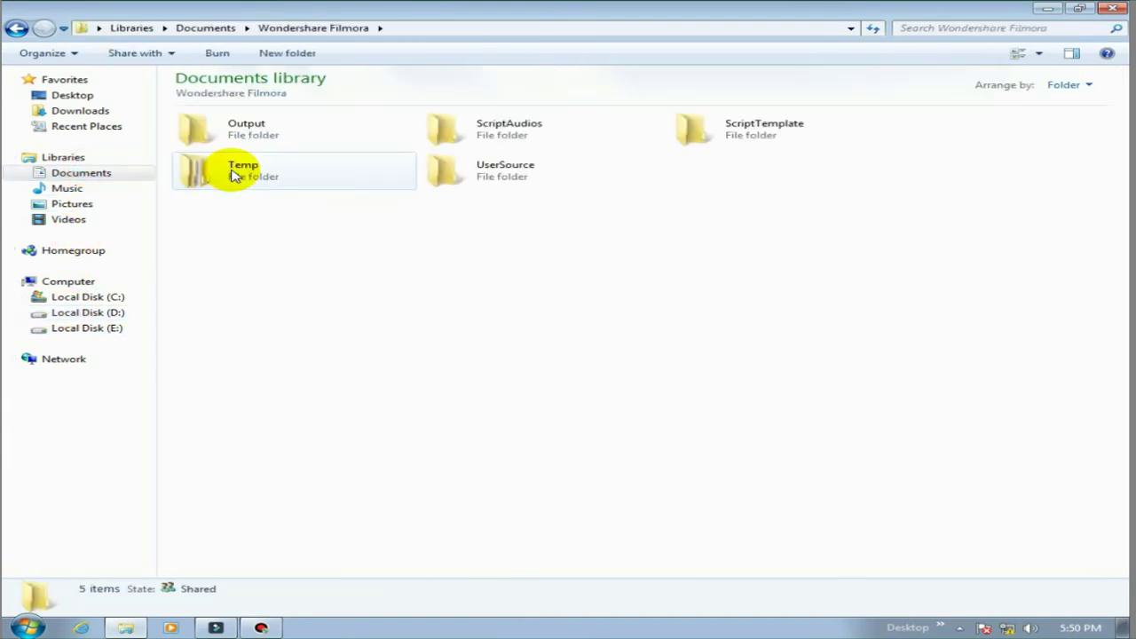
pyautogui.doubleClick(278, 138)
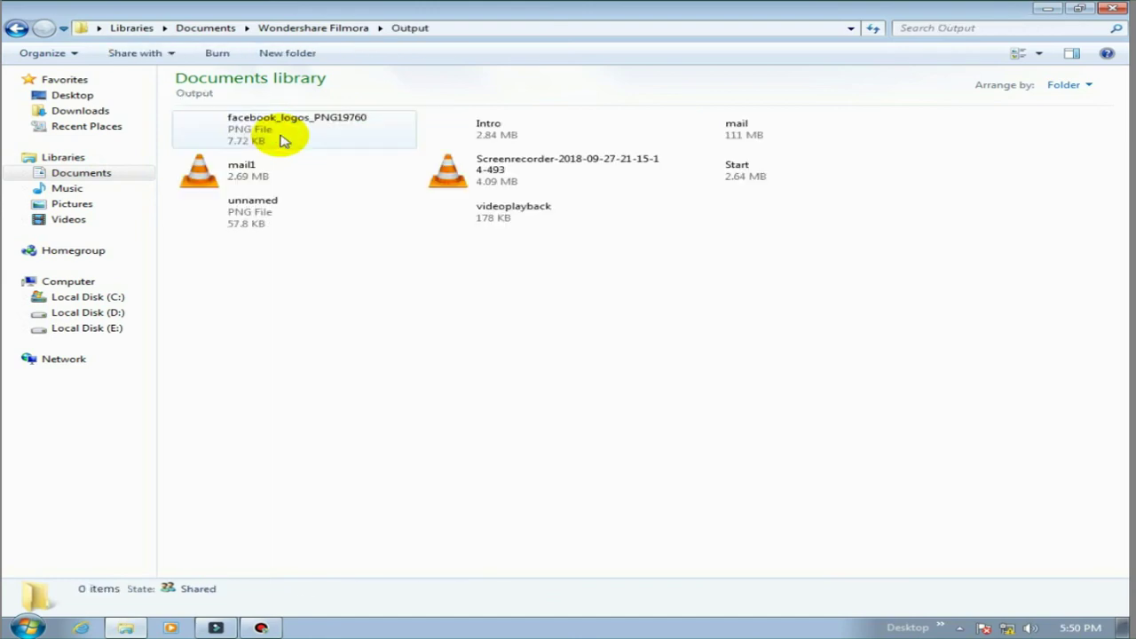
pyautogui.click(256, 293)
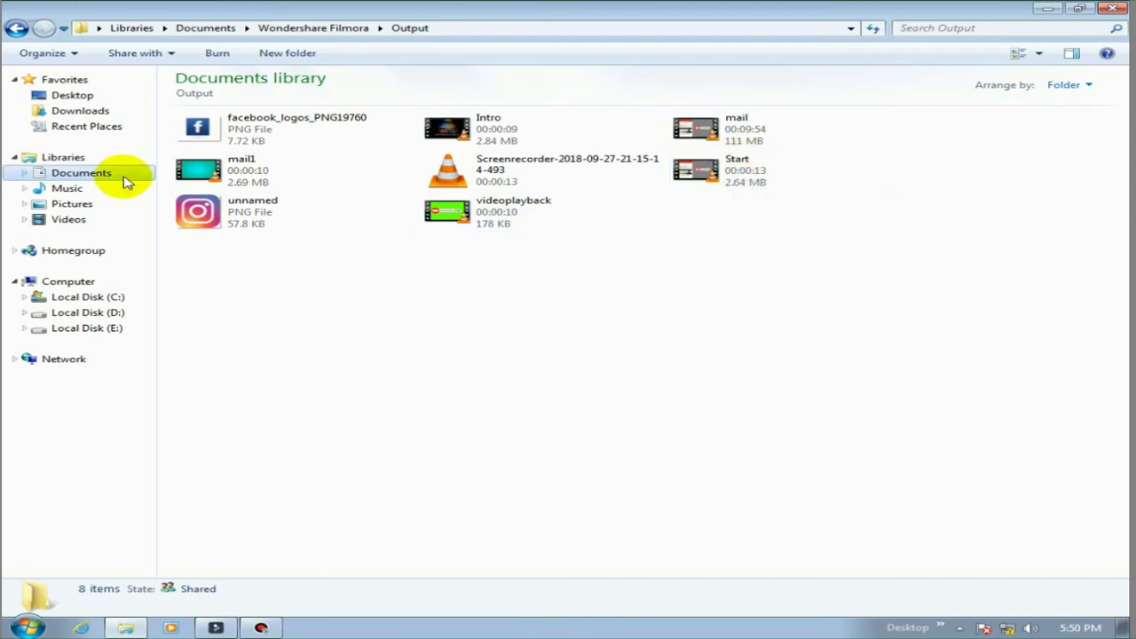
pyautogui.click(251, 174)
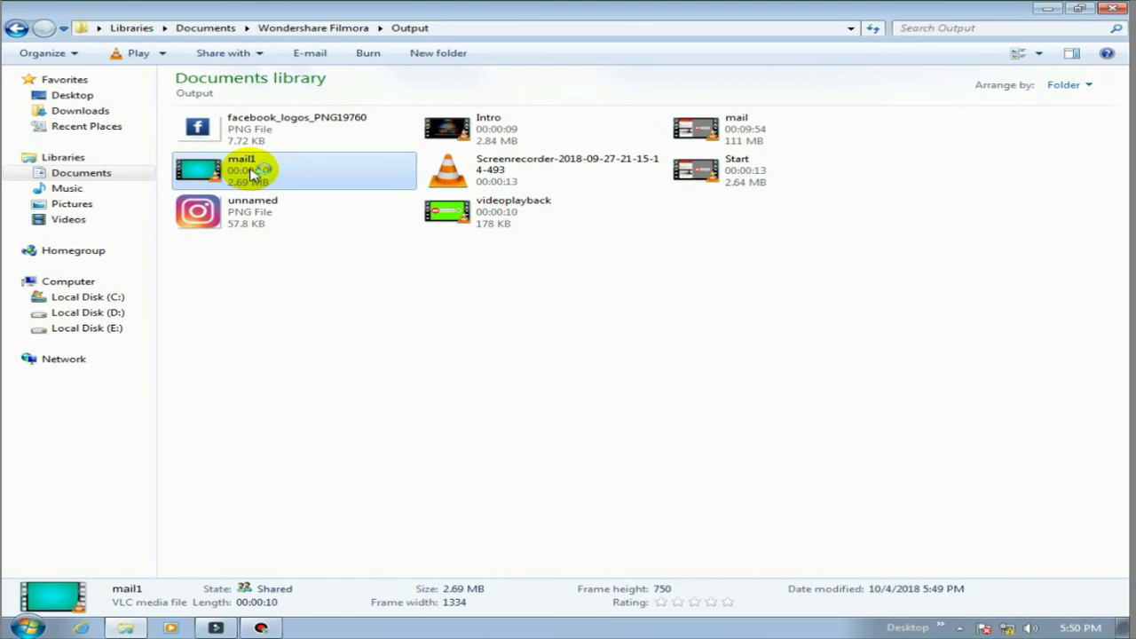
pyautogui.doubleClick(251, 174)
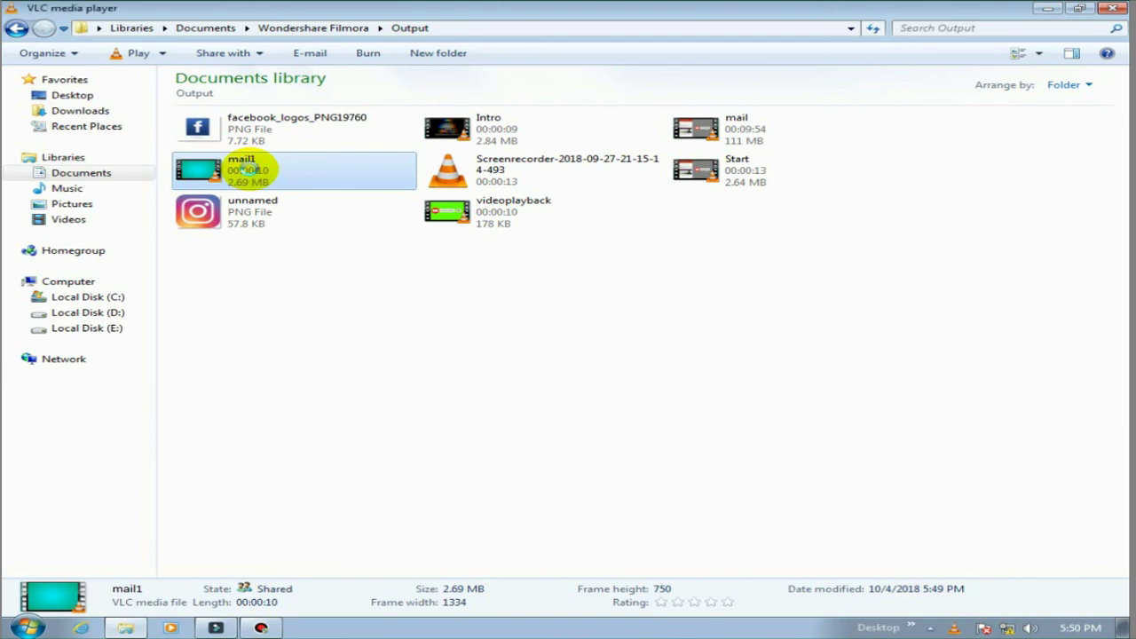